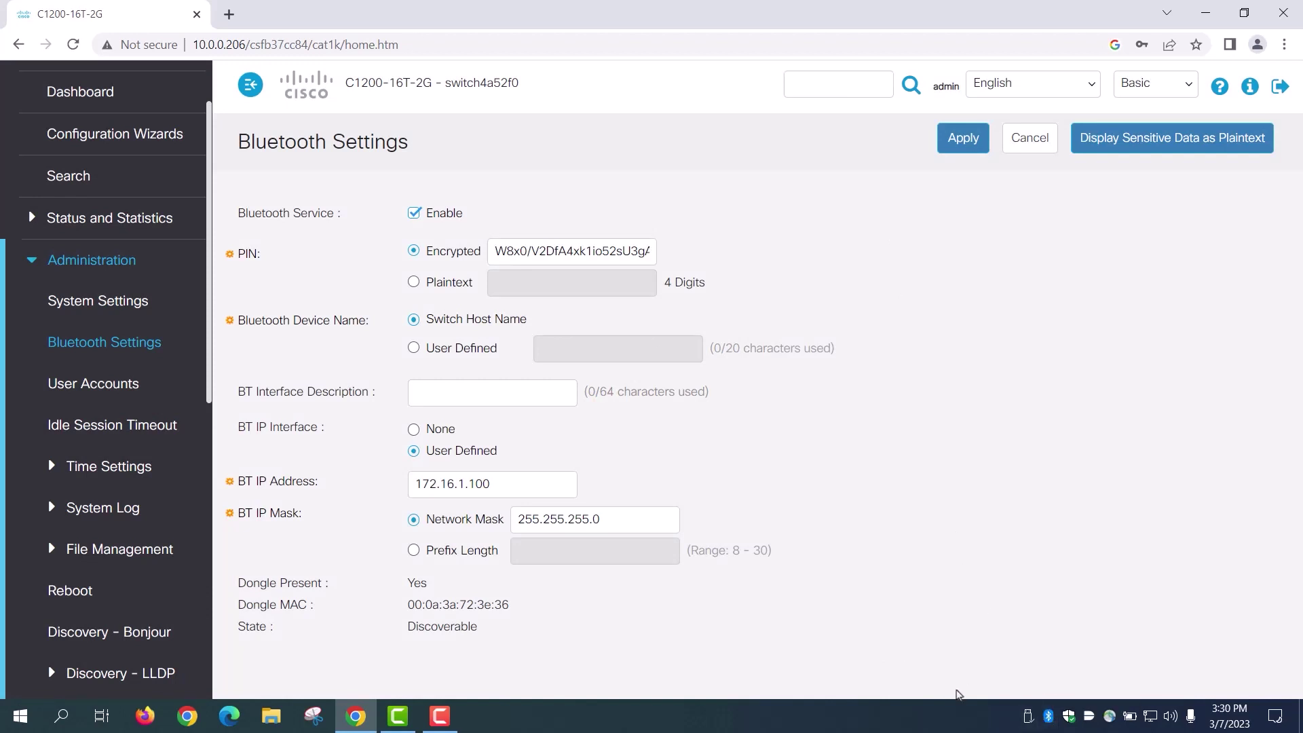
Step: Bring up the Bluetooth tray icon's options menu for this PC
right_click(1049, 718)
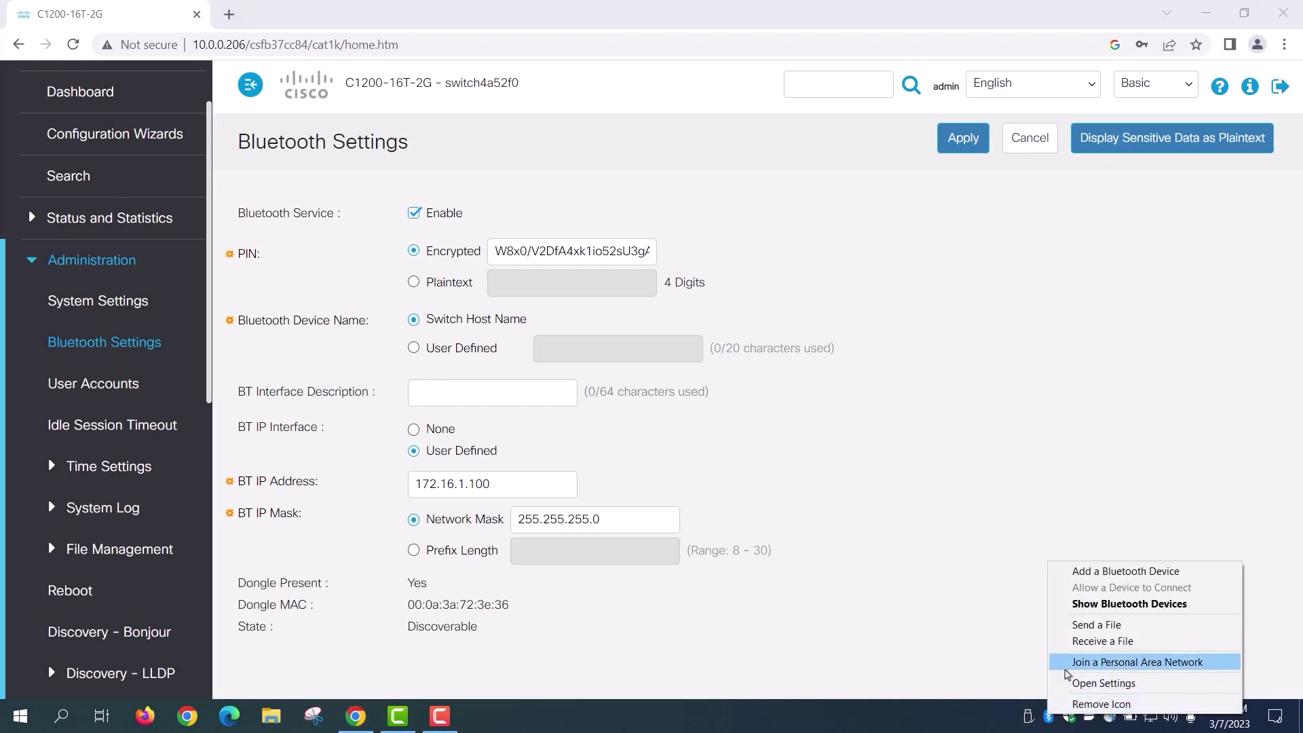
Step: Join a Bluetooth Personal Area Network and start adding a new device
click(1065, 664)
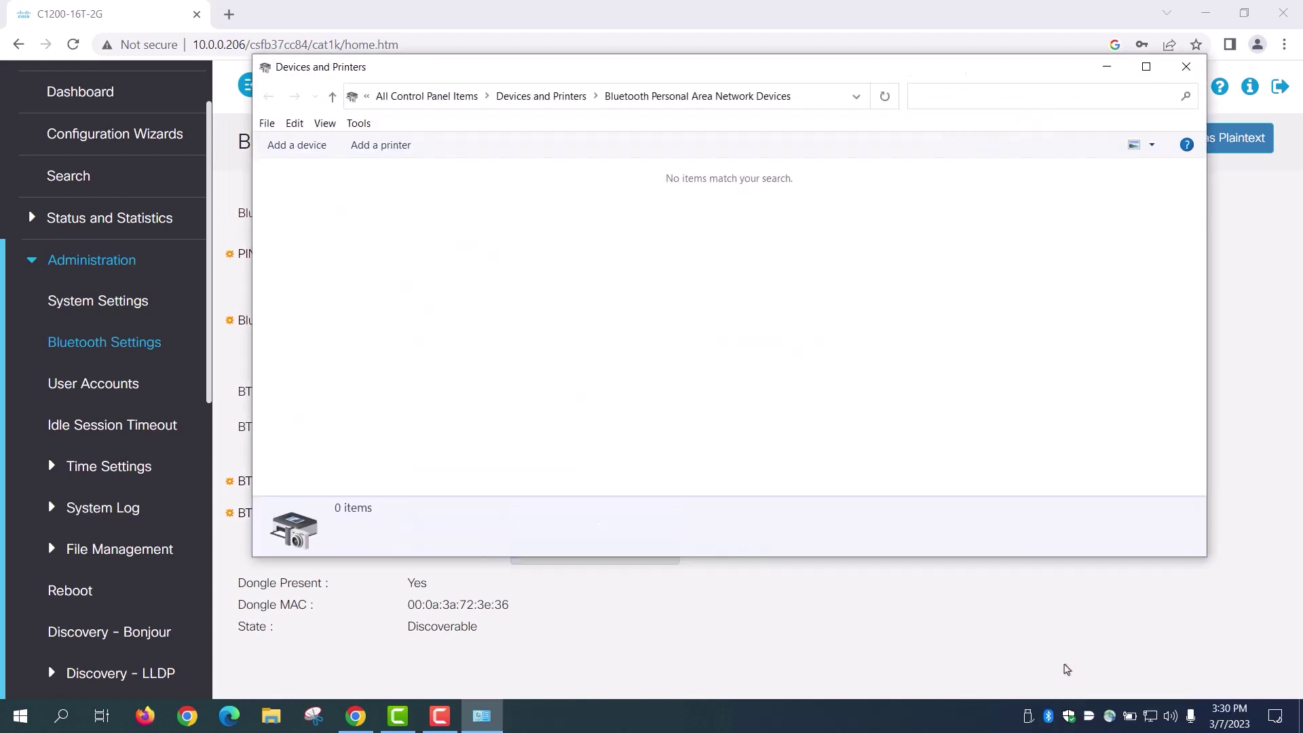
click(297, 145)
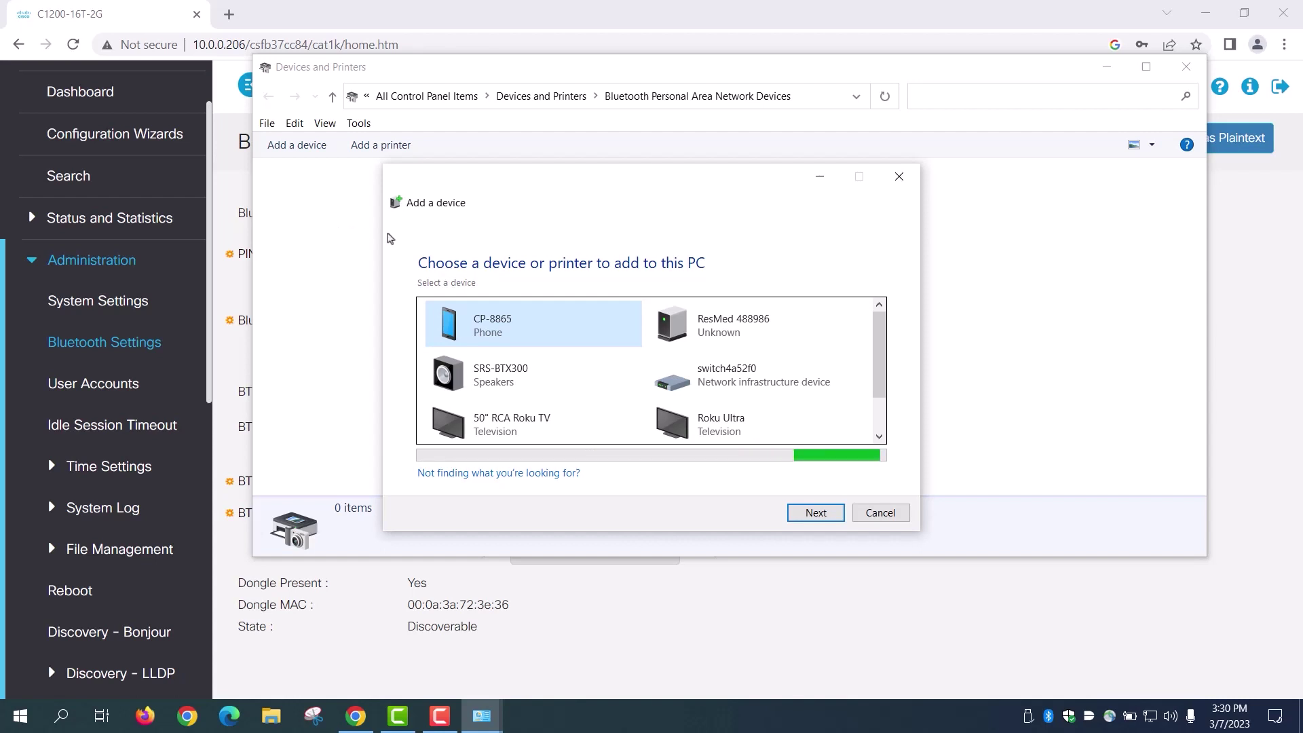
Step: Pair switch4a52f0 by entering the switch's Bluetooth PIN, then select the paired device
click(732, 386)
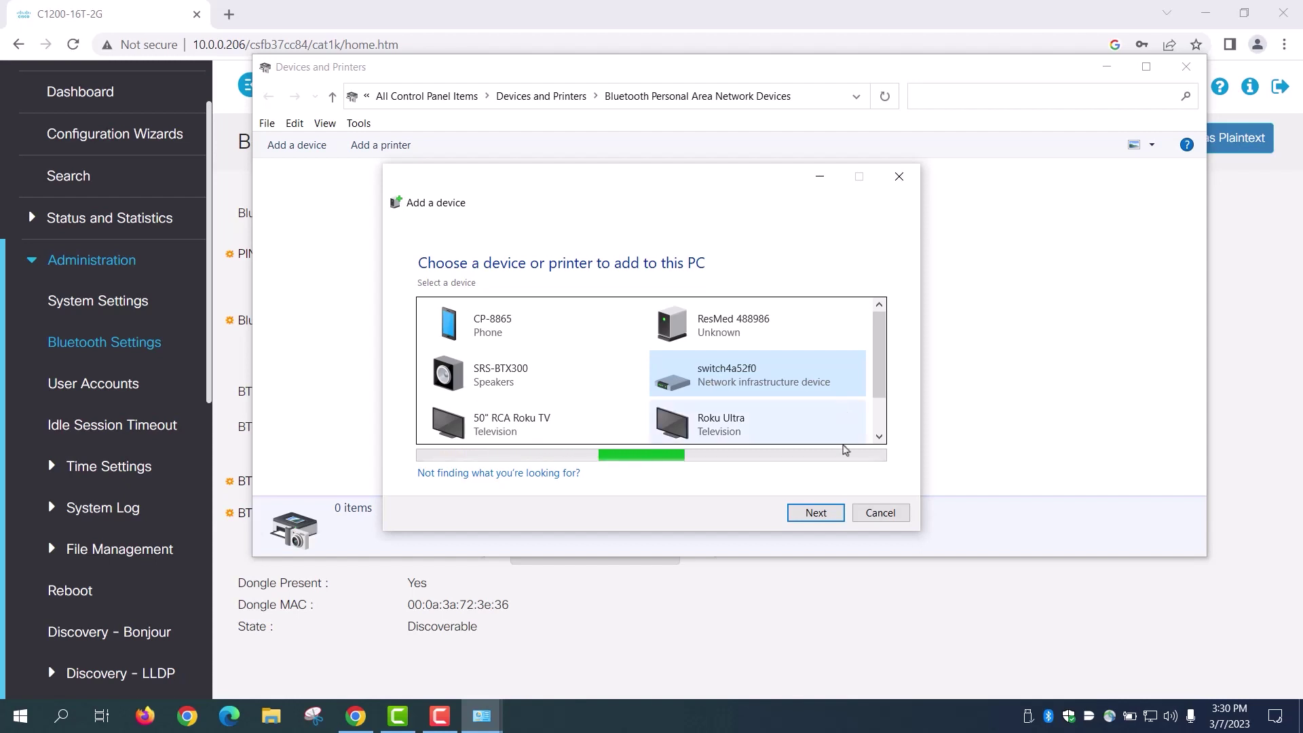
click(815, 513)
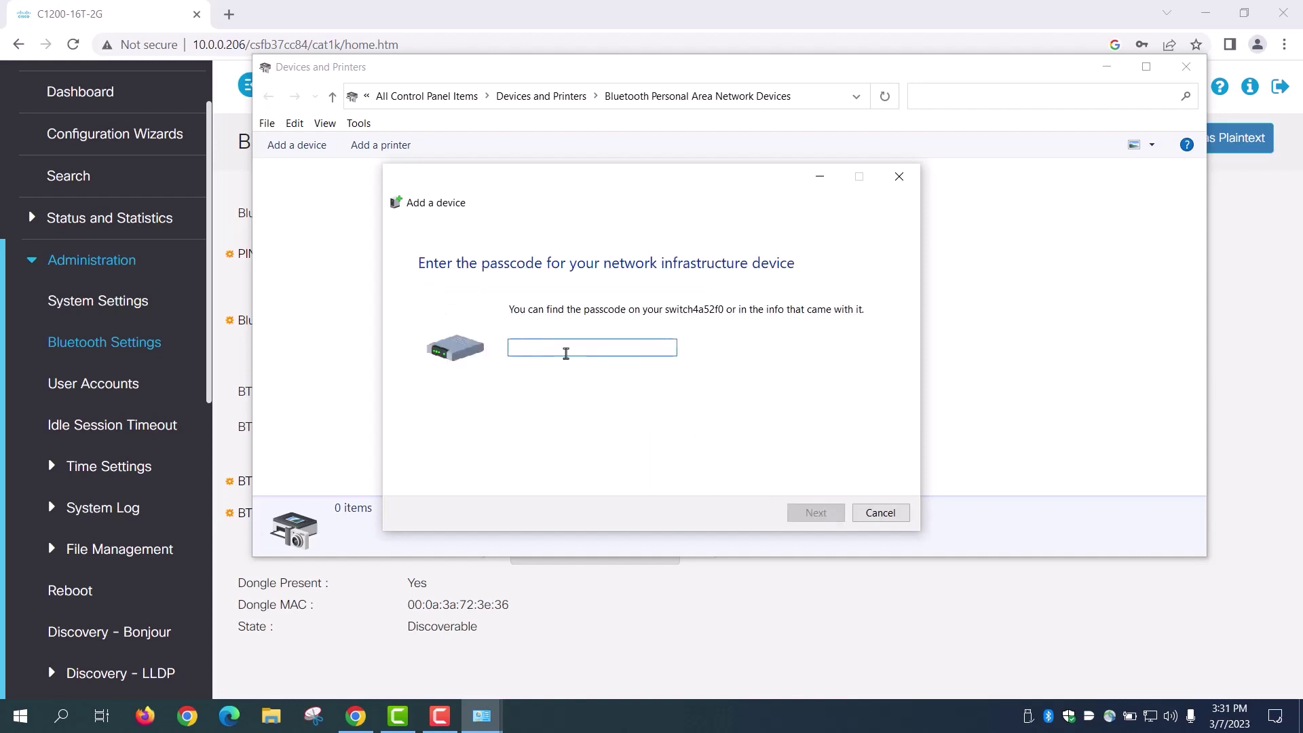
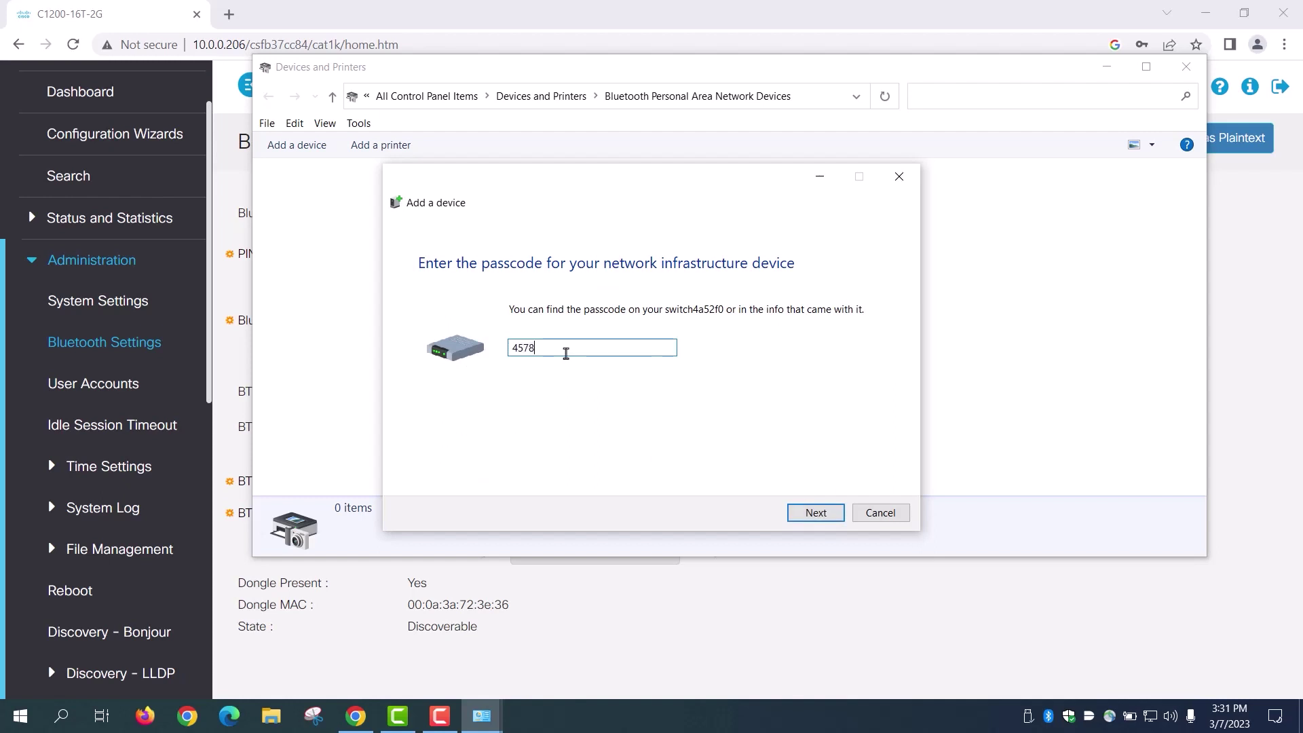
click(814, 513)
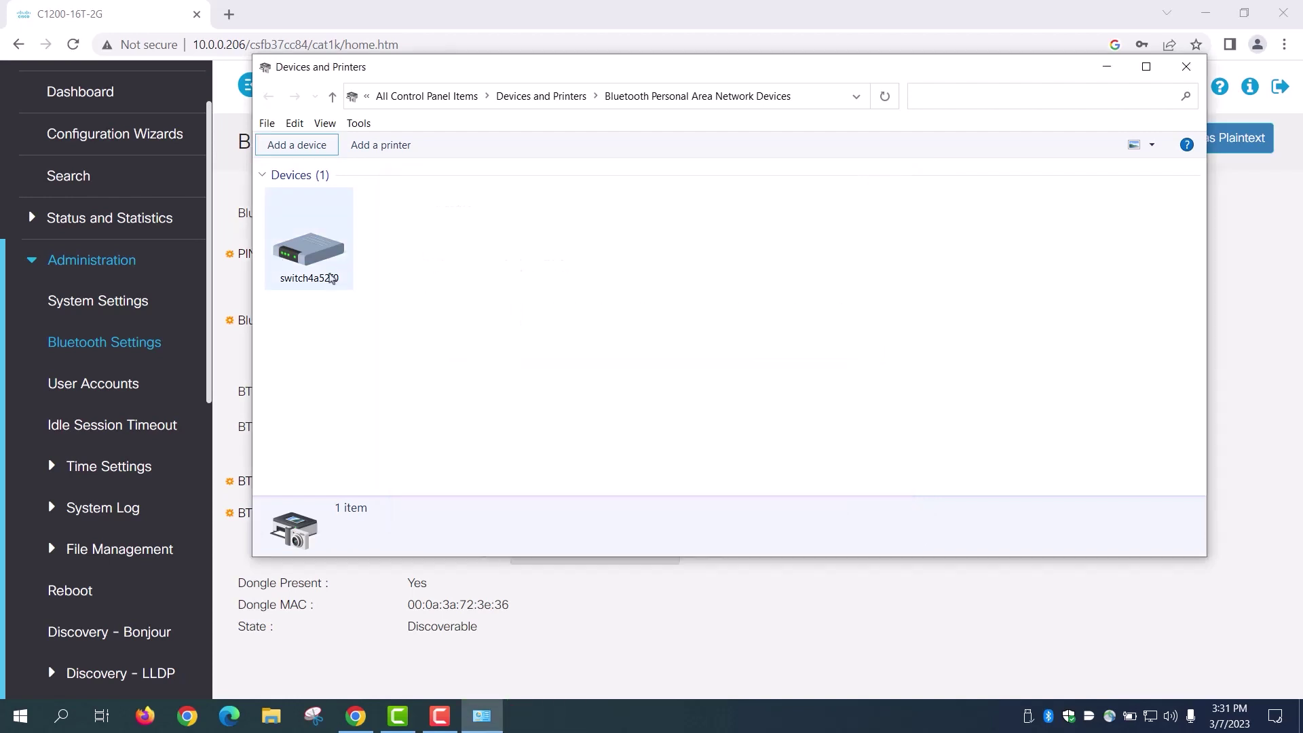
click(327, 266)
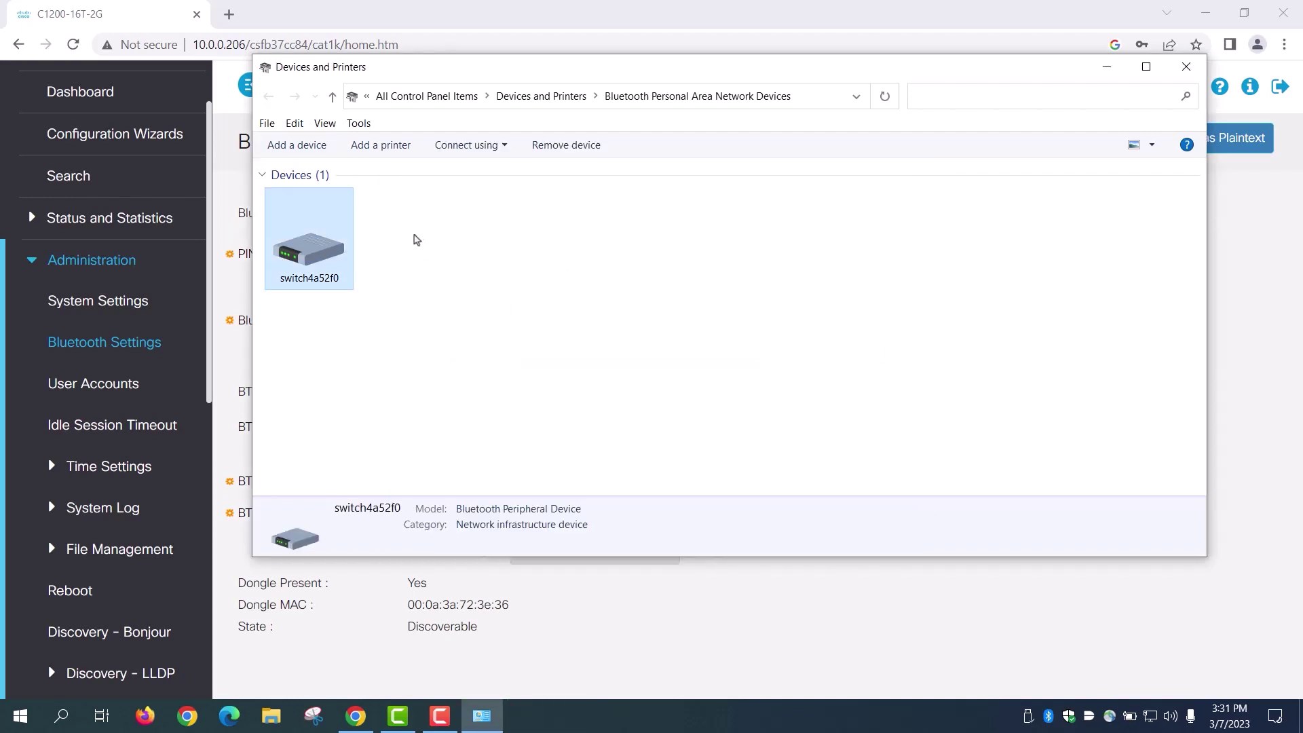
Step: Open Network & Internet settings and go to Change adapter options
right_click(1149, 718)
click(1154, 696)
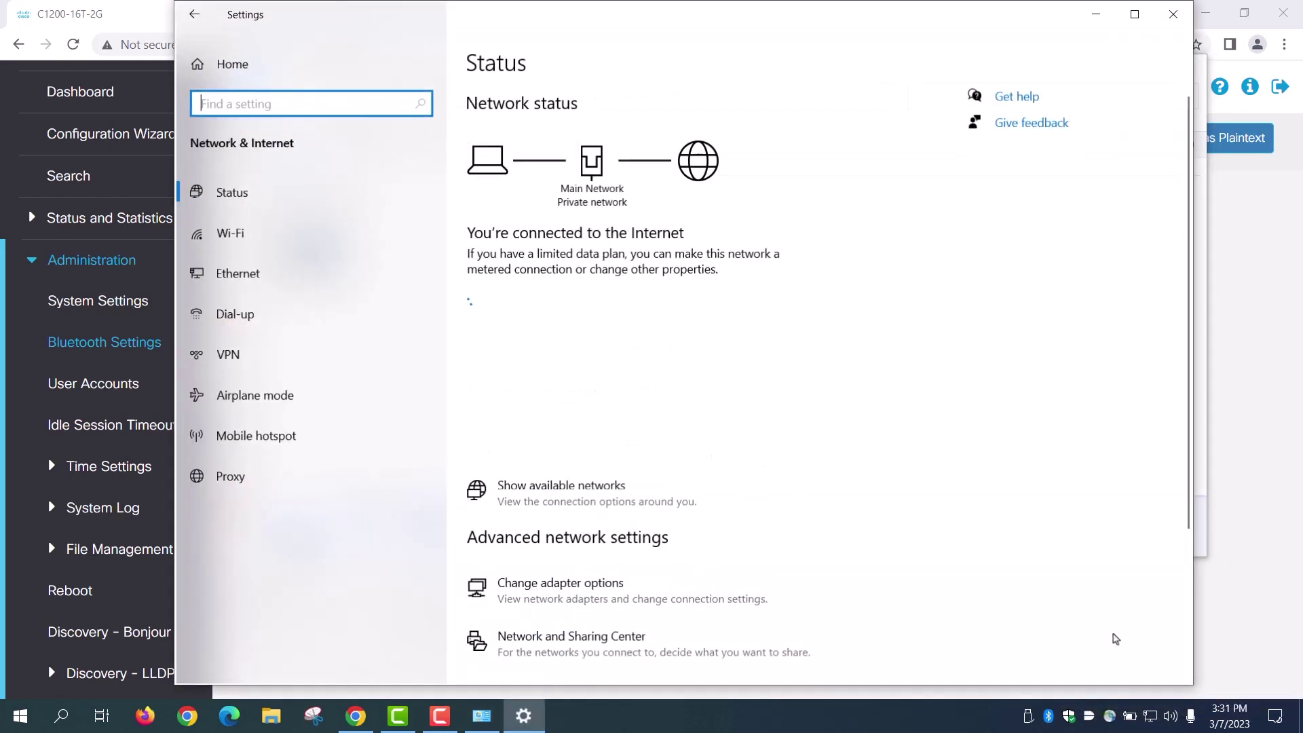
scroll(601, 332, down, 2)
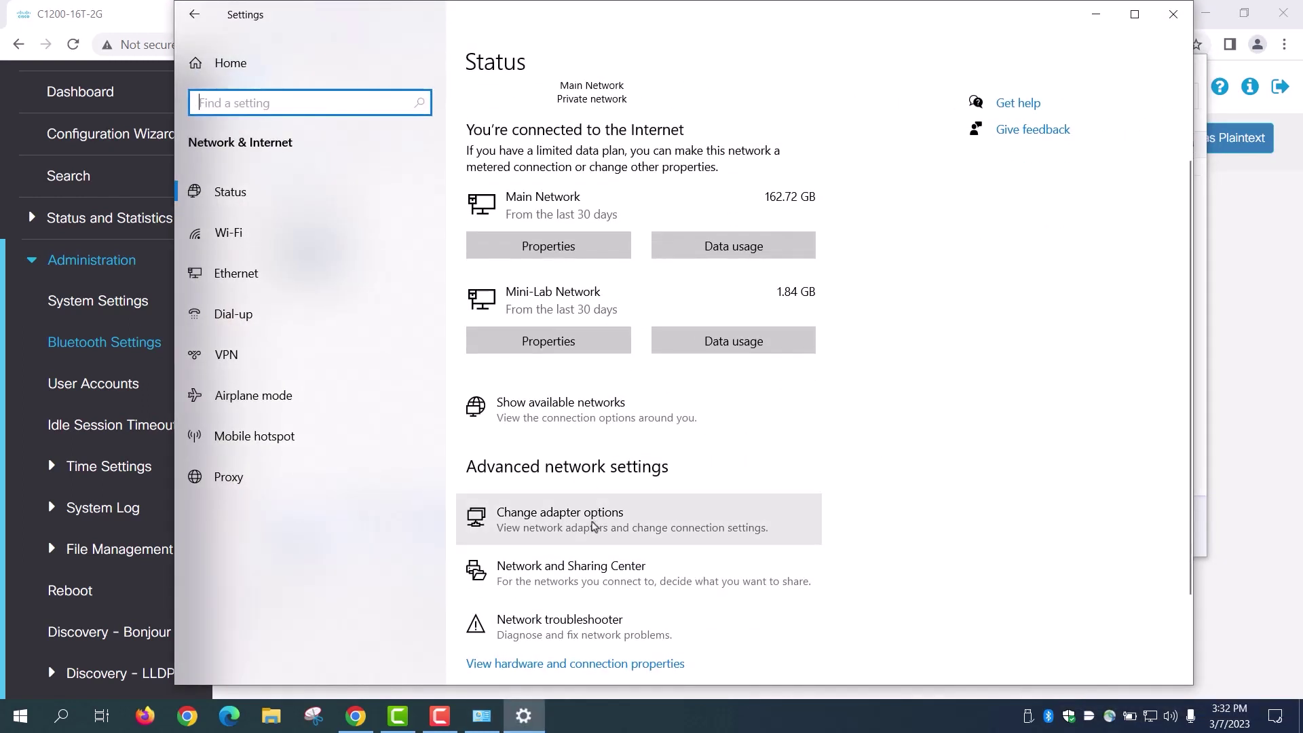
click(592, 527)
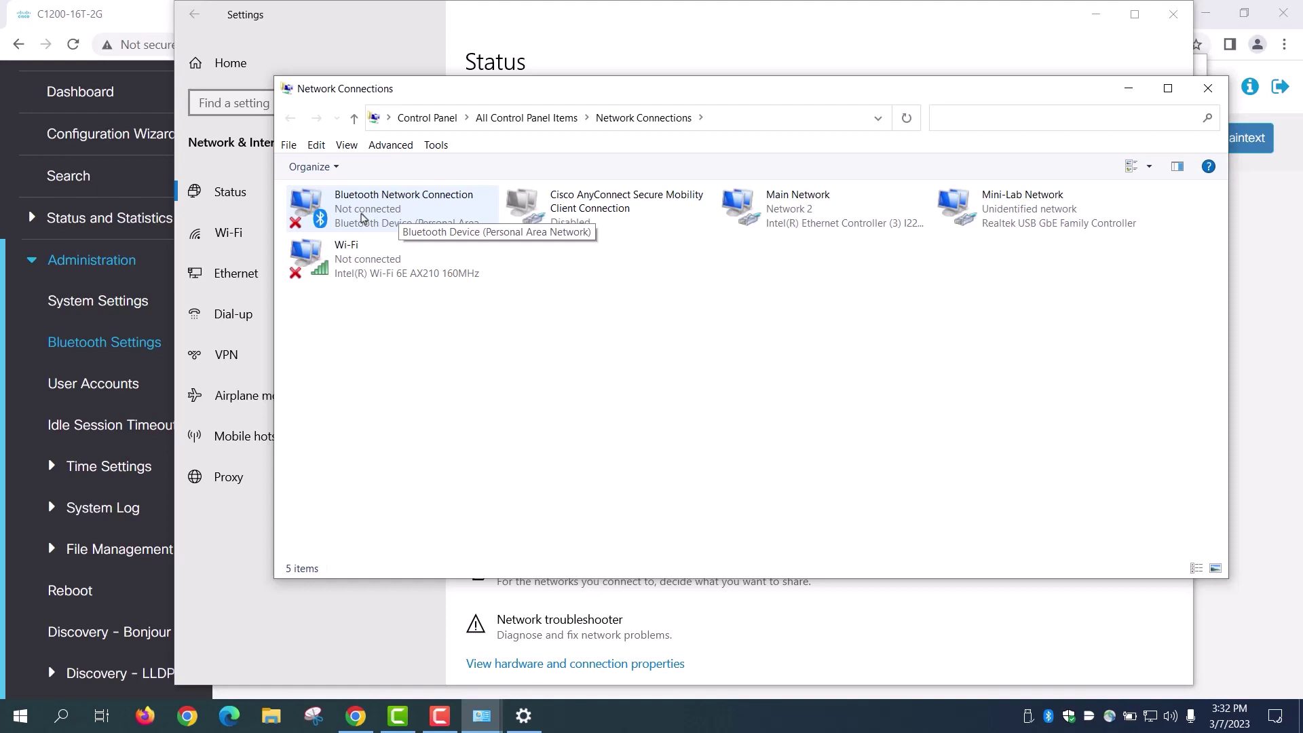
Step: Set the Bluetooth Network Connection's IPv4 to static 172.16.1.10 with mask 255.255.255.0
right_click(361, 217)
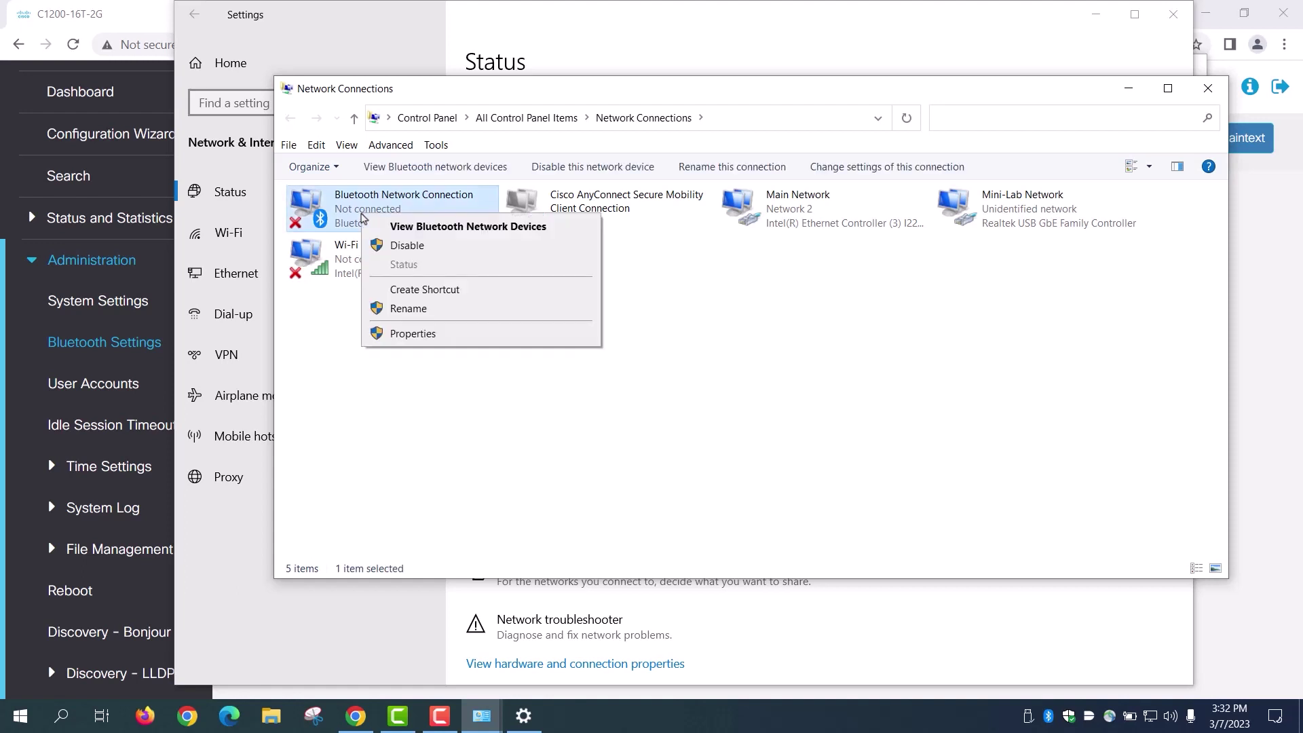
click(425, 334)
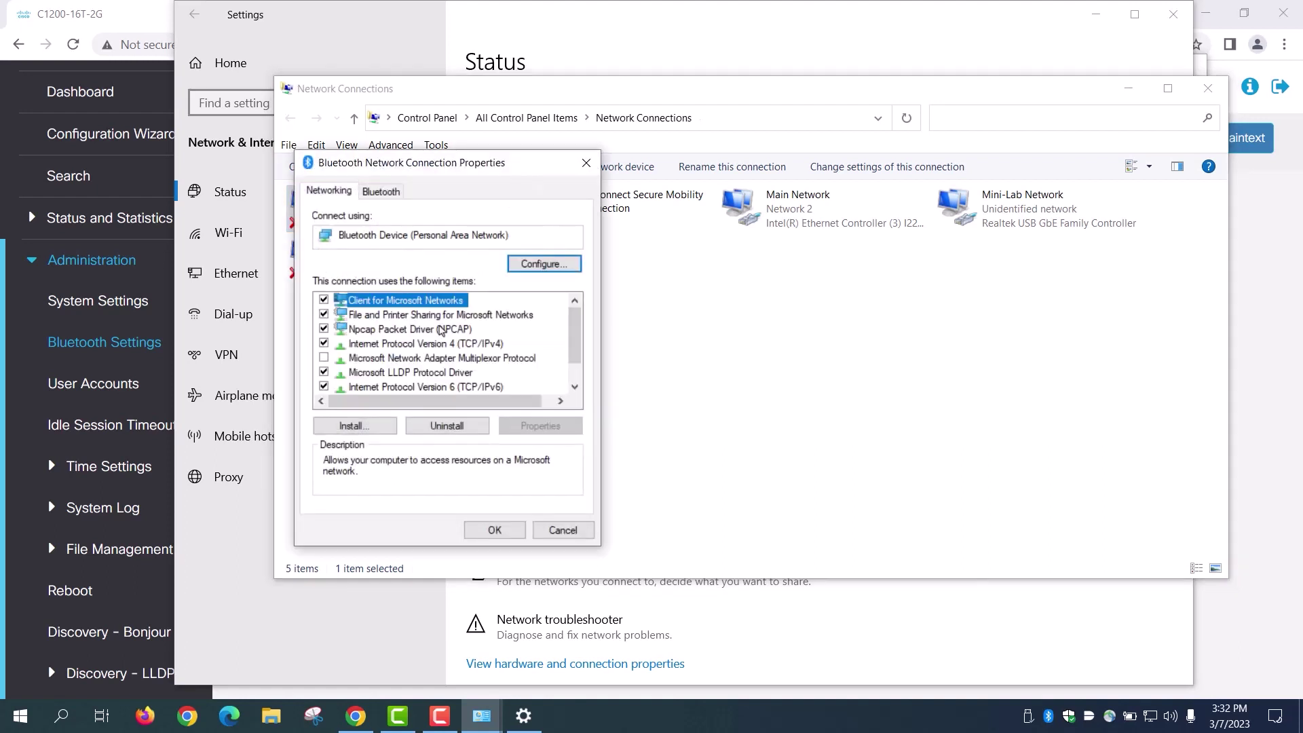
click(435, 344)
click(540, 426)
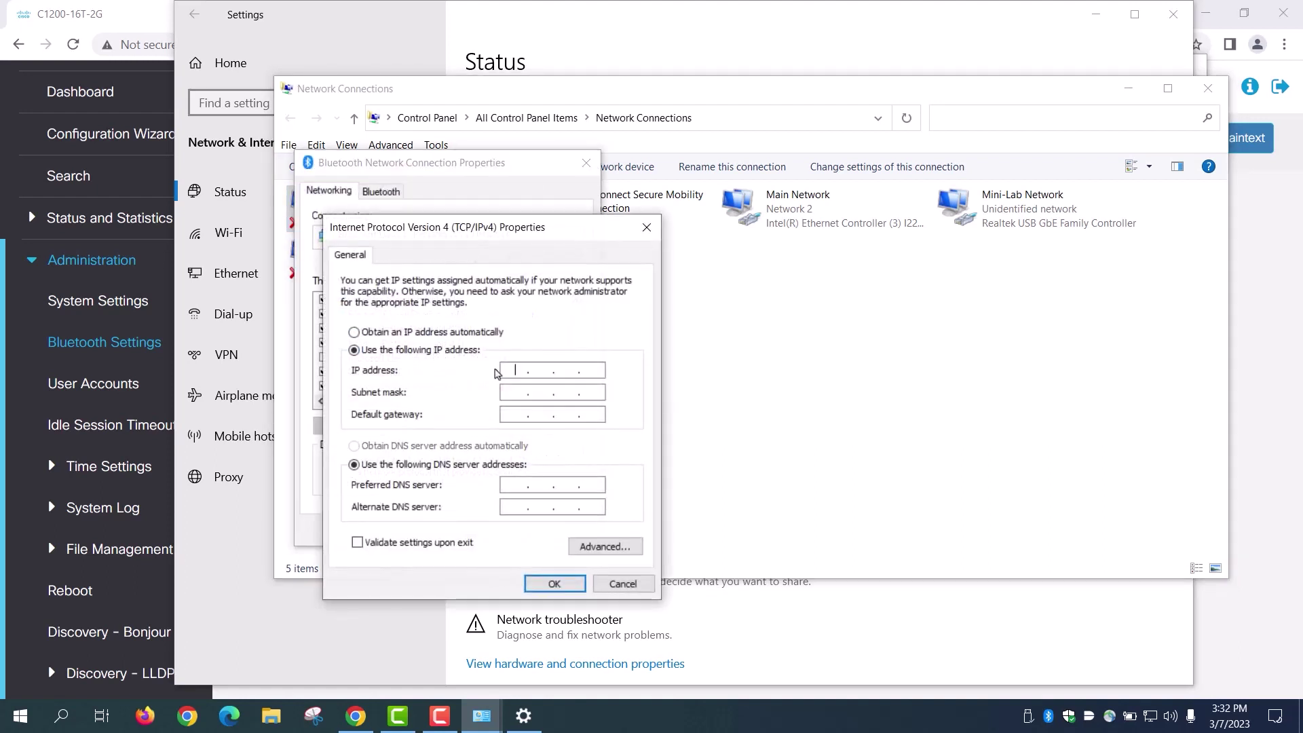
text(172.16.1.10)
key(Tab)
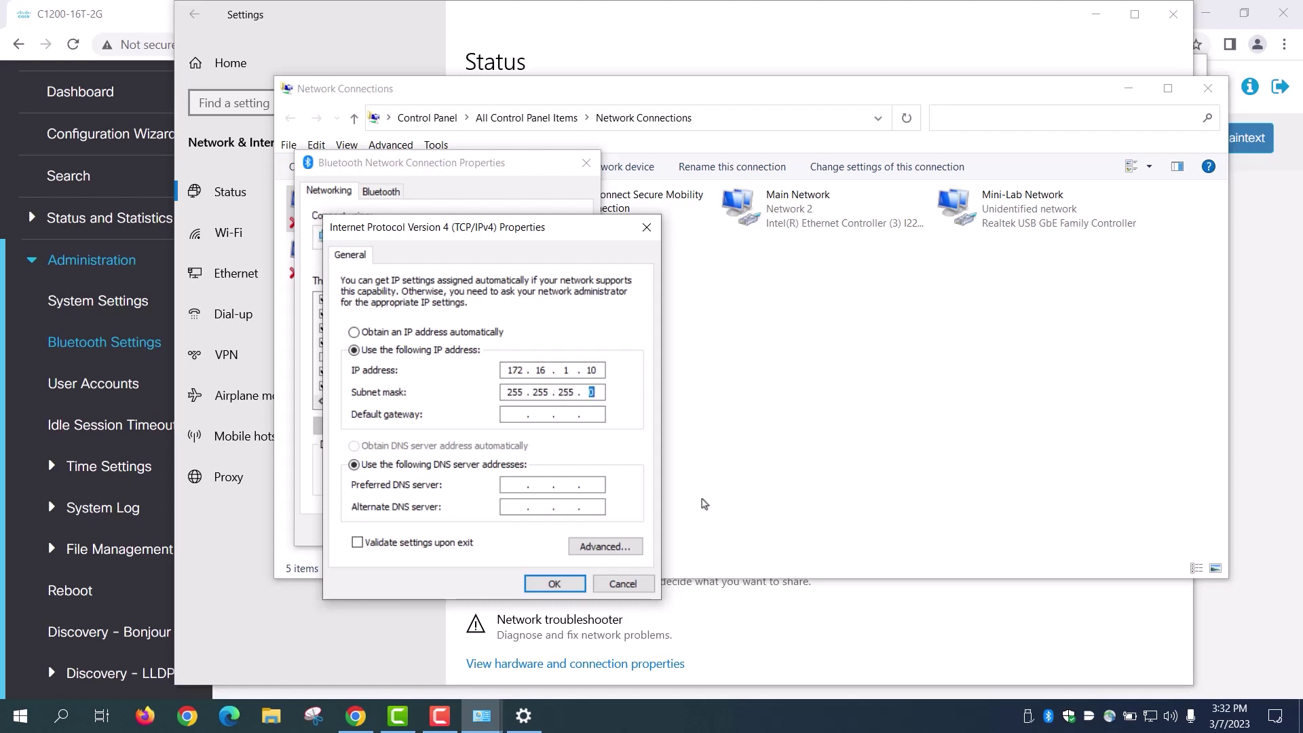
click(569, 586)
click(493, 527)
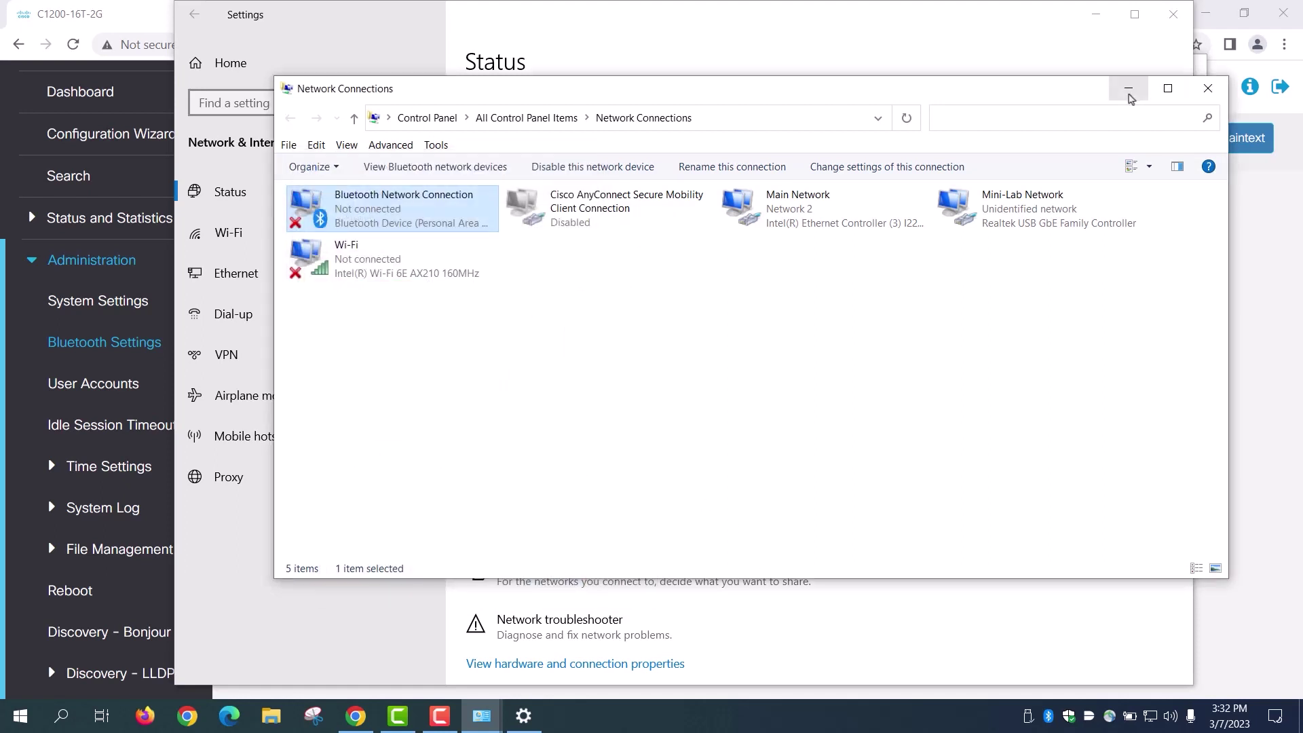
click(1128, 88)
Step: Connect to switch4a52f0 using Access point, then return to the switch's Chrome page
click(1095, 15)
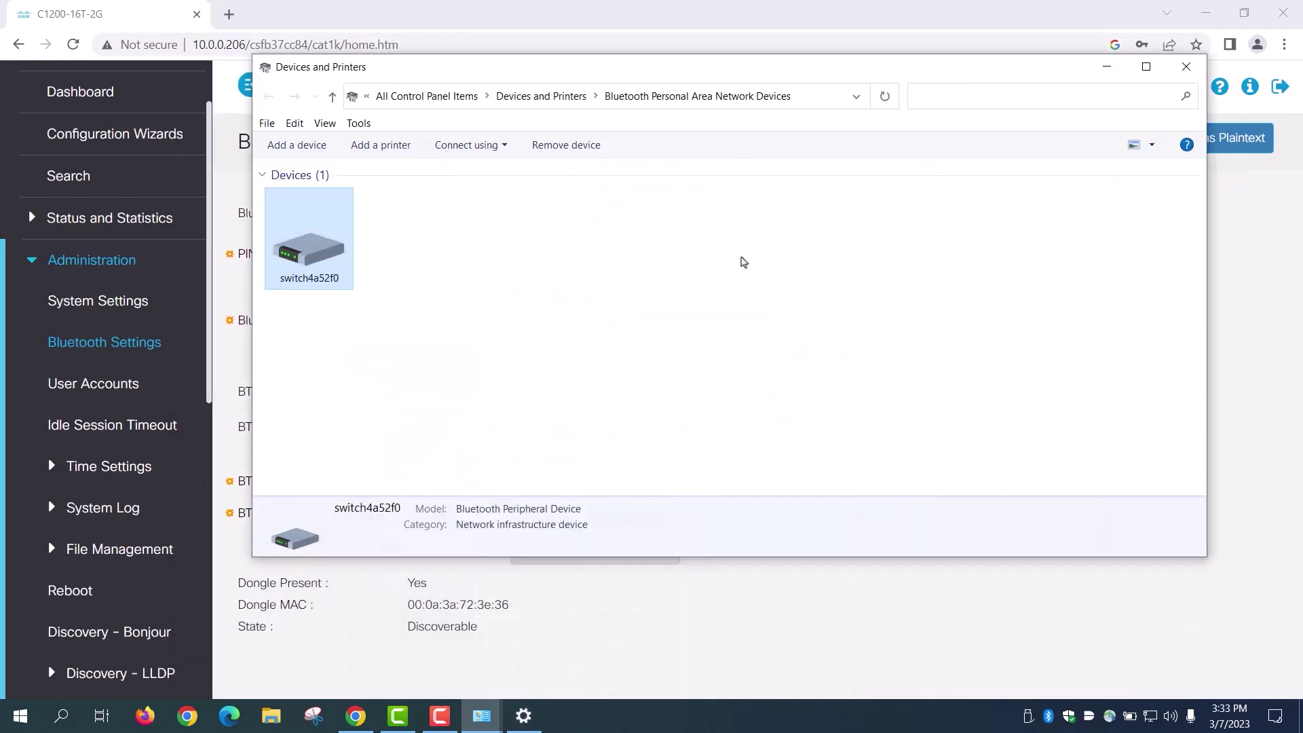
right_click(310, 254)
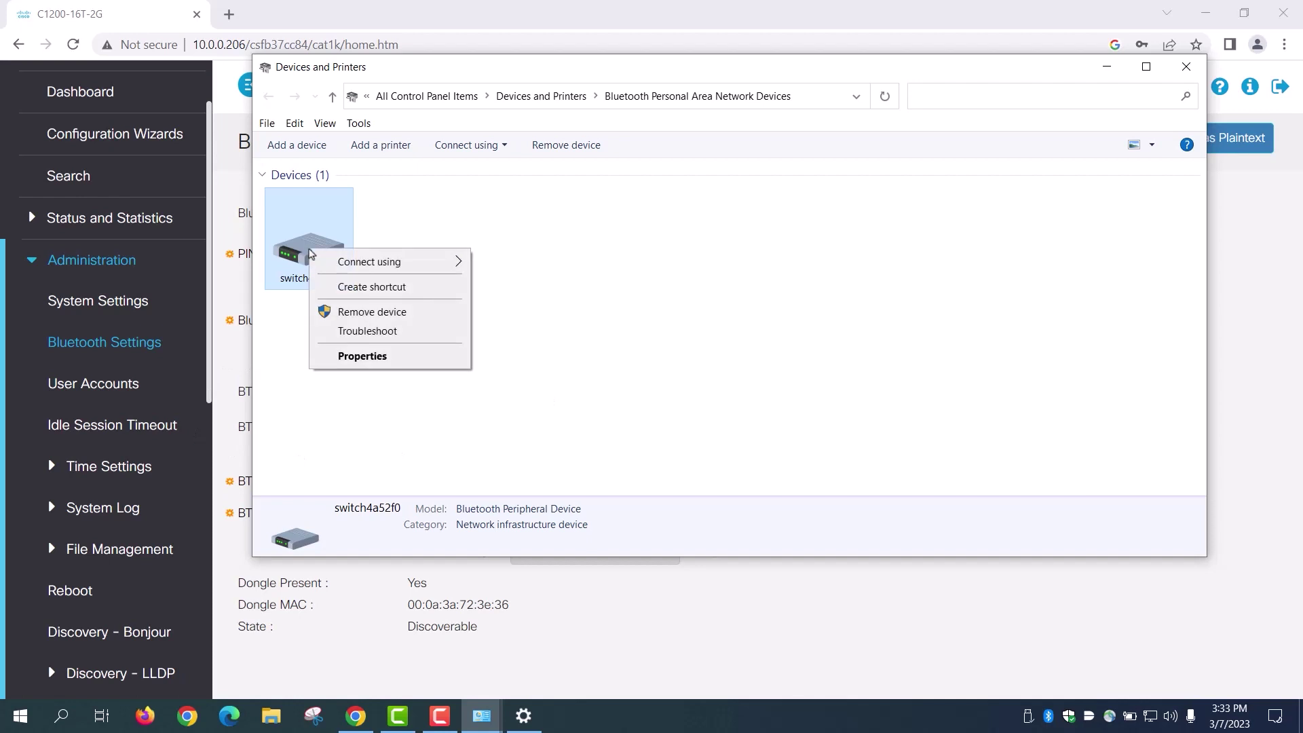
mouse_move(360, 261)
click(549, 265)
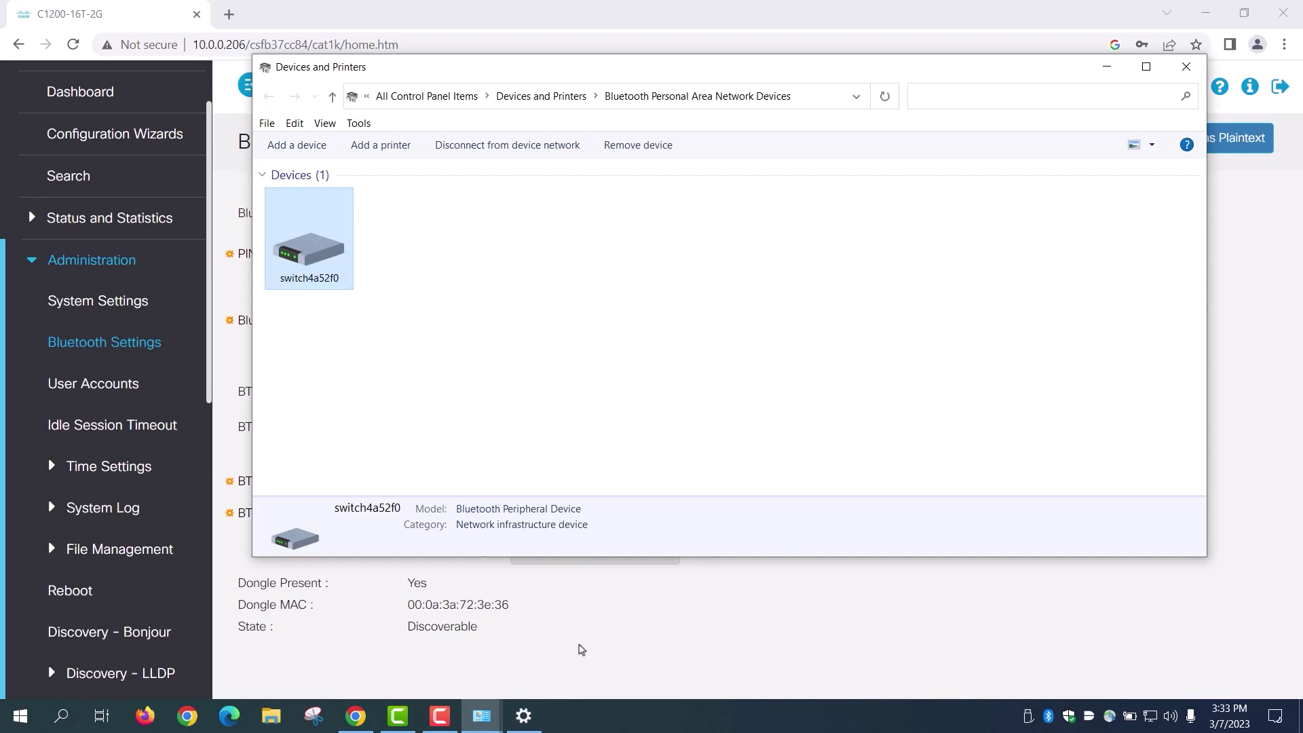
click(582, 646)
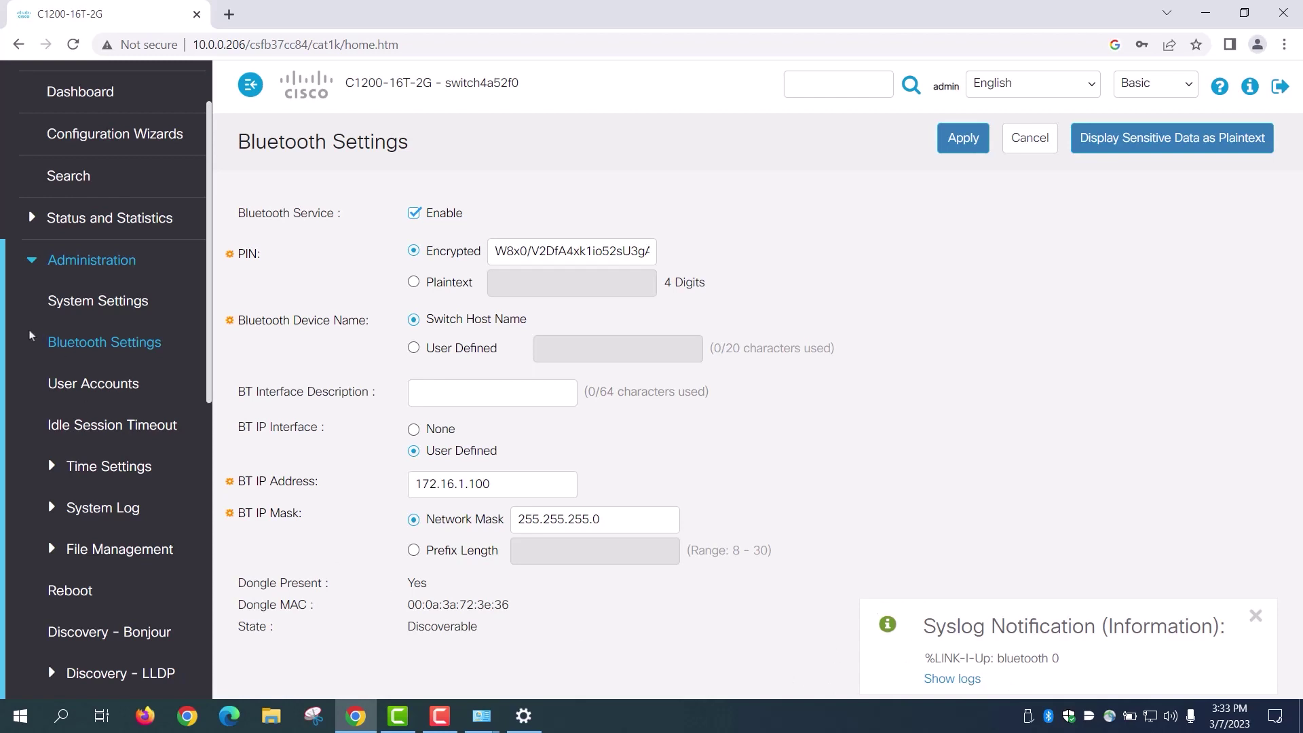
Step: Reload Bluetooth Settings and check the Connected state and connected device name rows
click(71, 341)
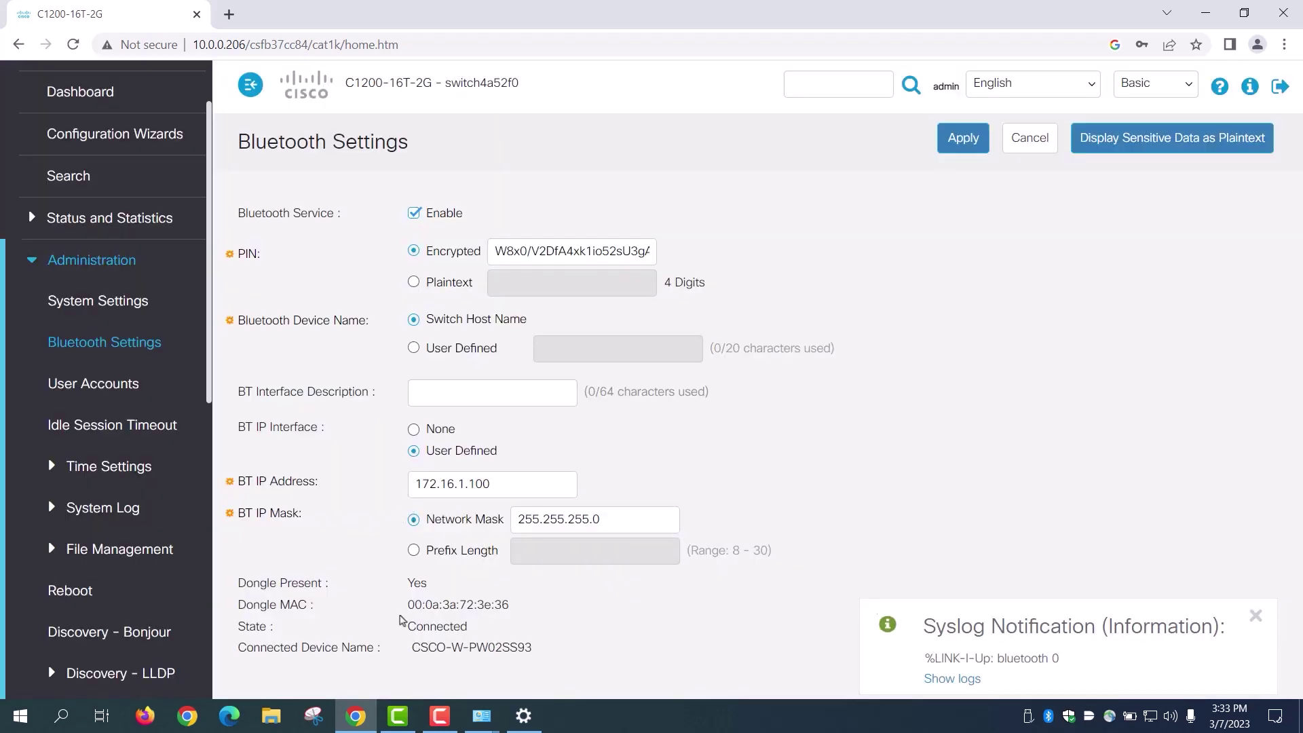
drag(414, 626, 540, 656)
click(445, 654)
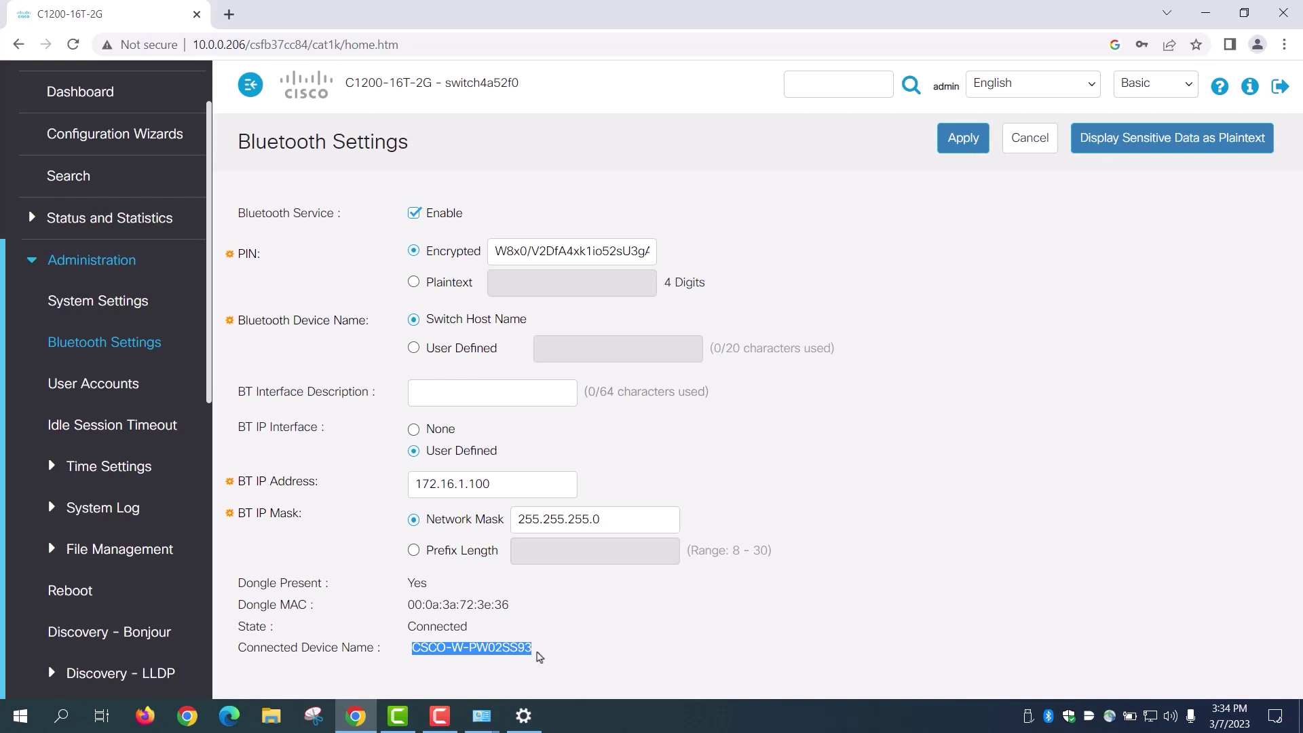
click(547, 655)
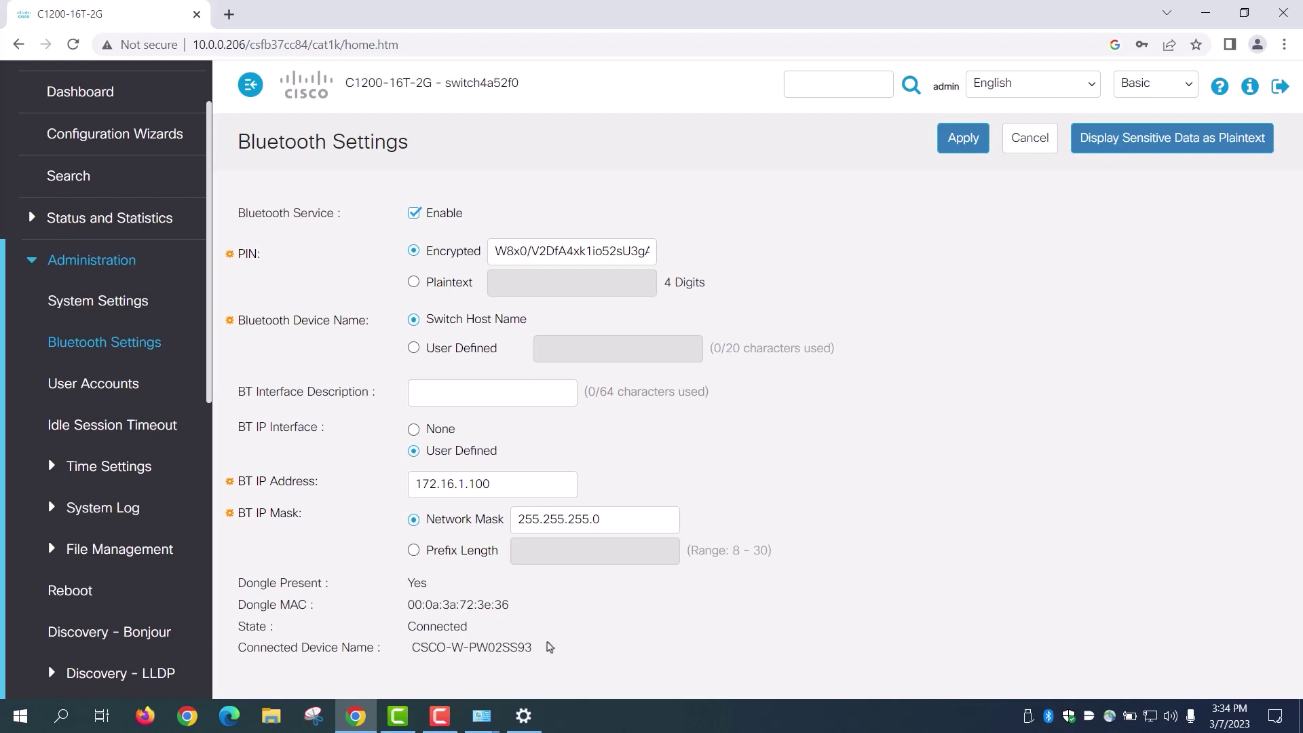
click(229, 14)
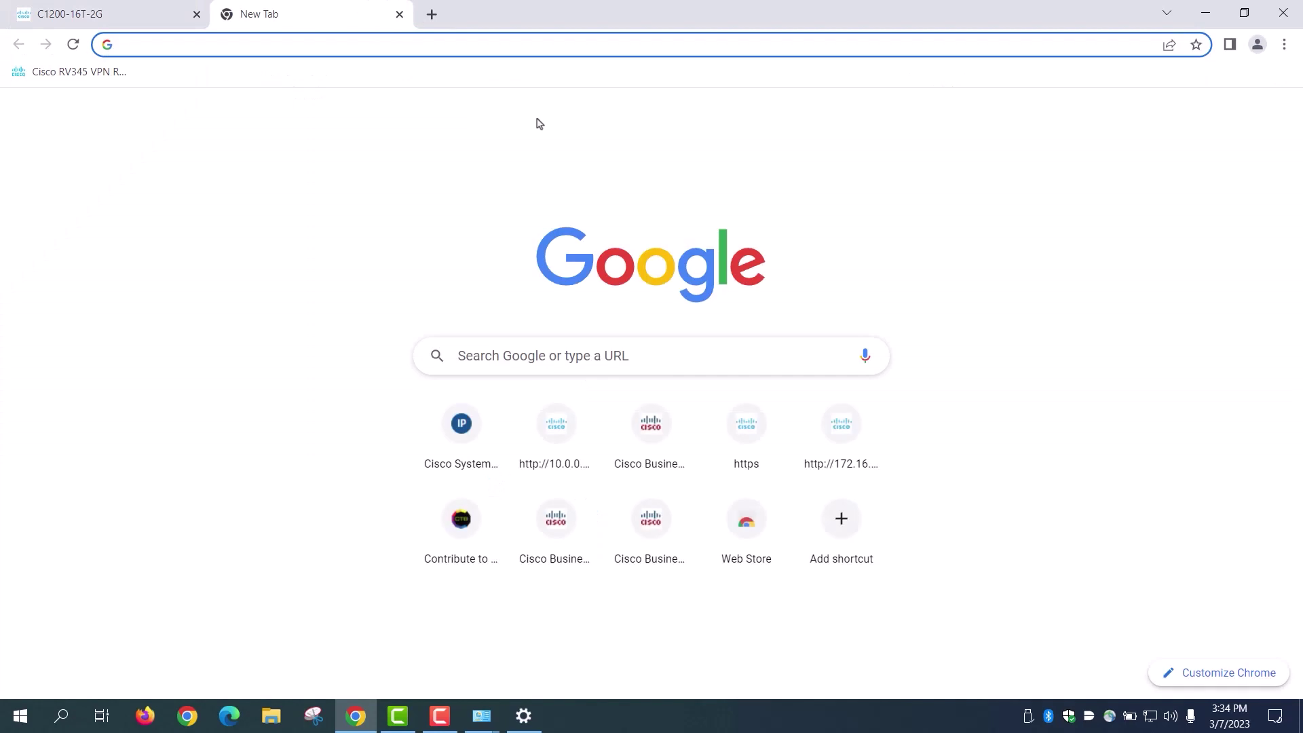
Step: Load 172.16.1.100 in a new tab and log in with the saved admin credentials
text(172)
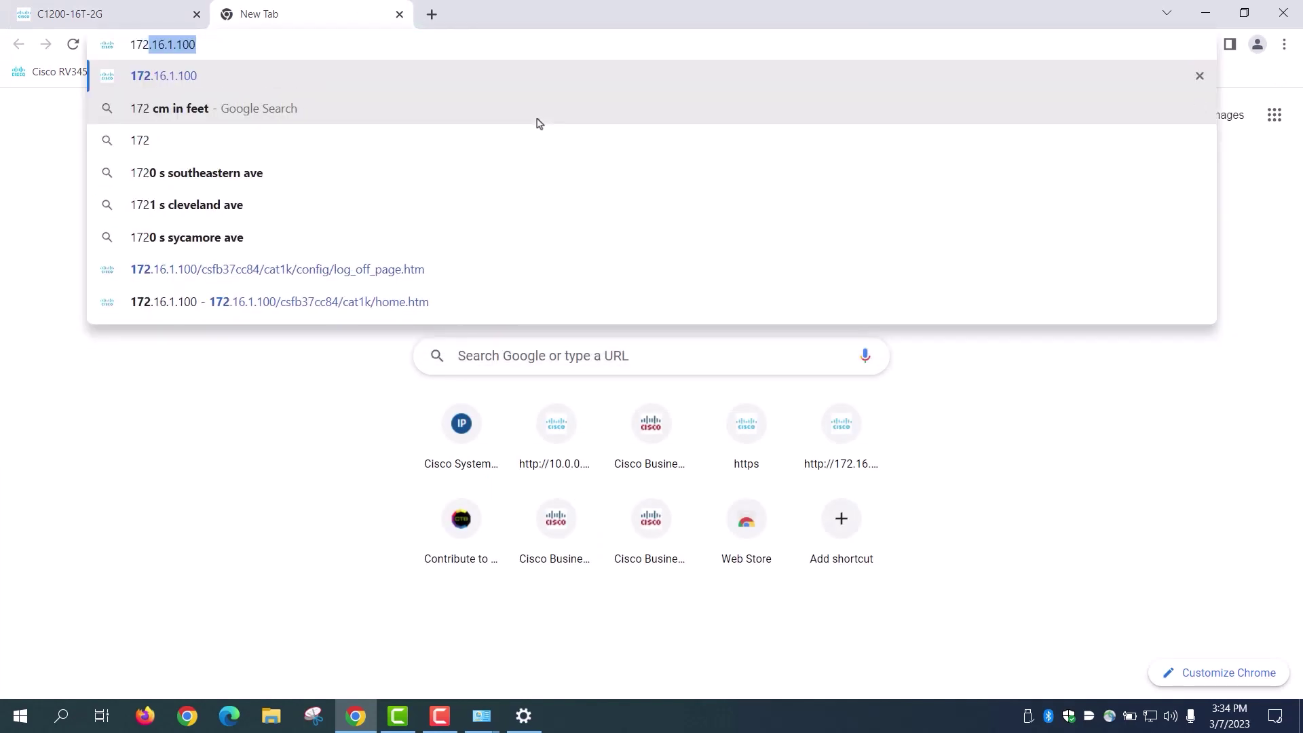
key(Return)
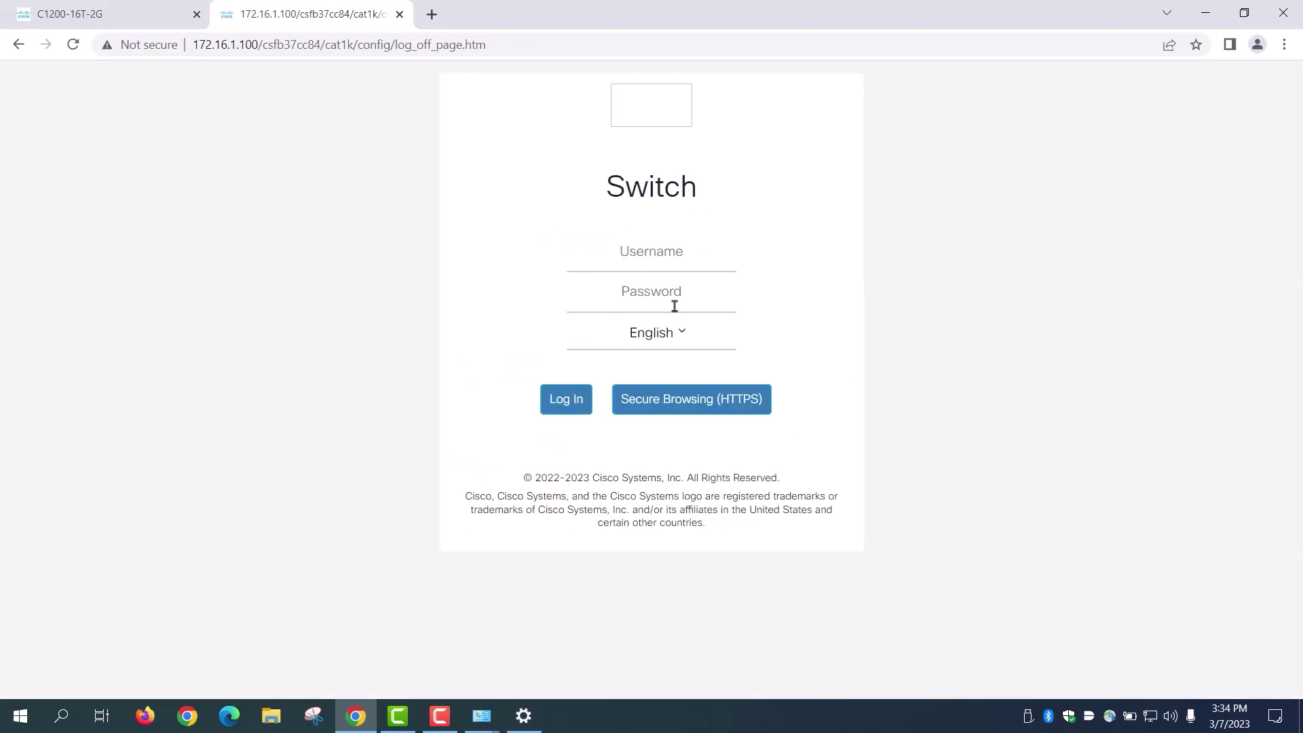
click(633, 254)
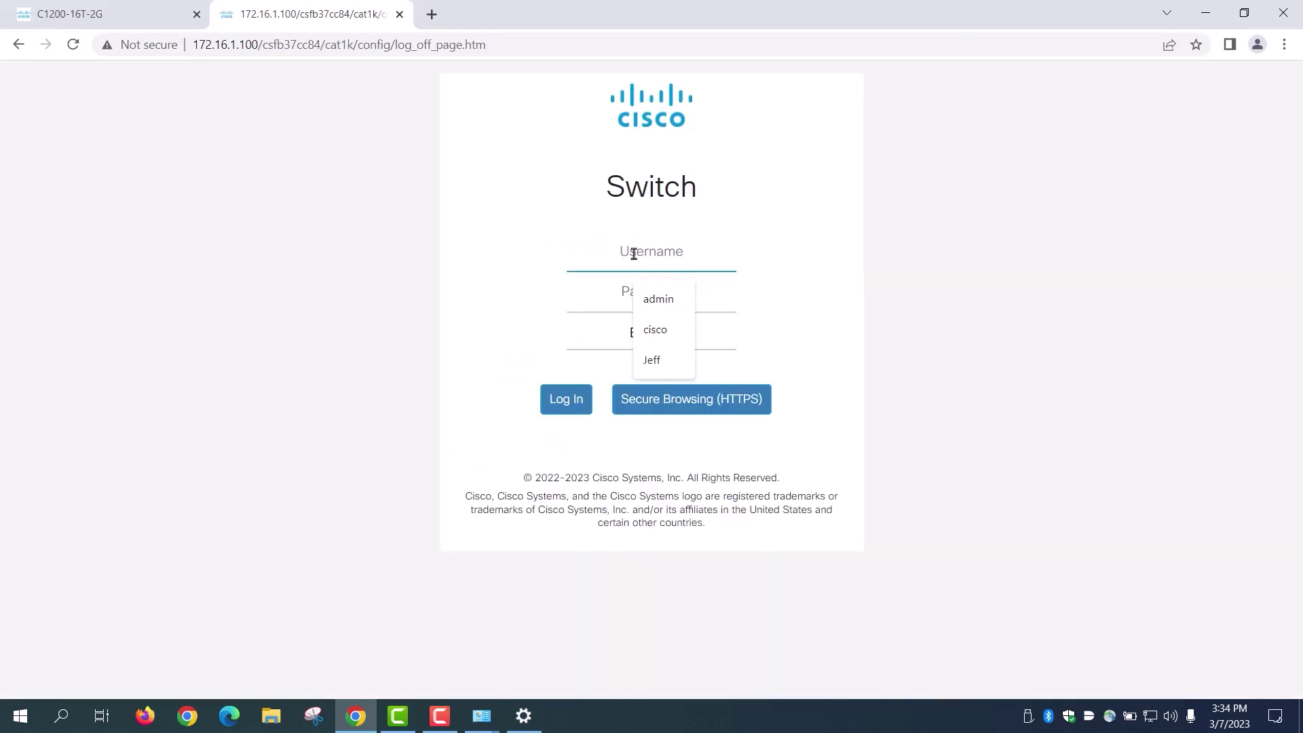
click(655, 299)
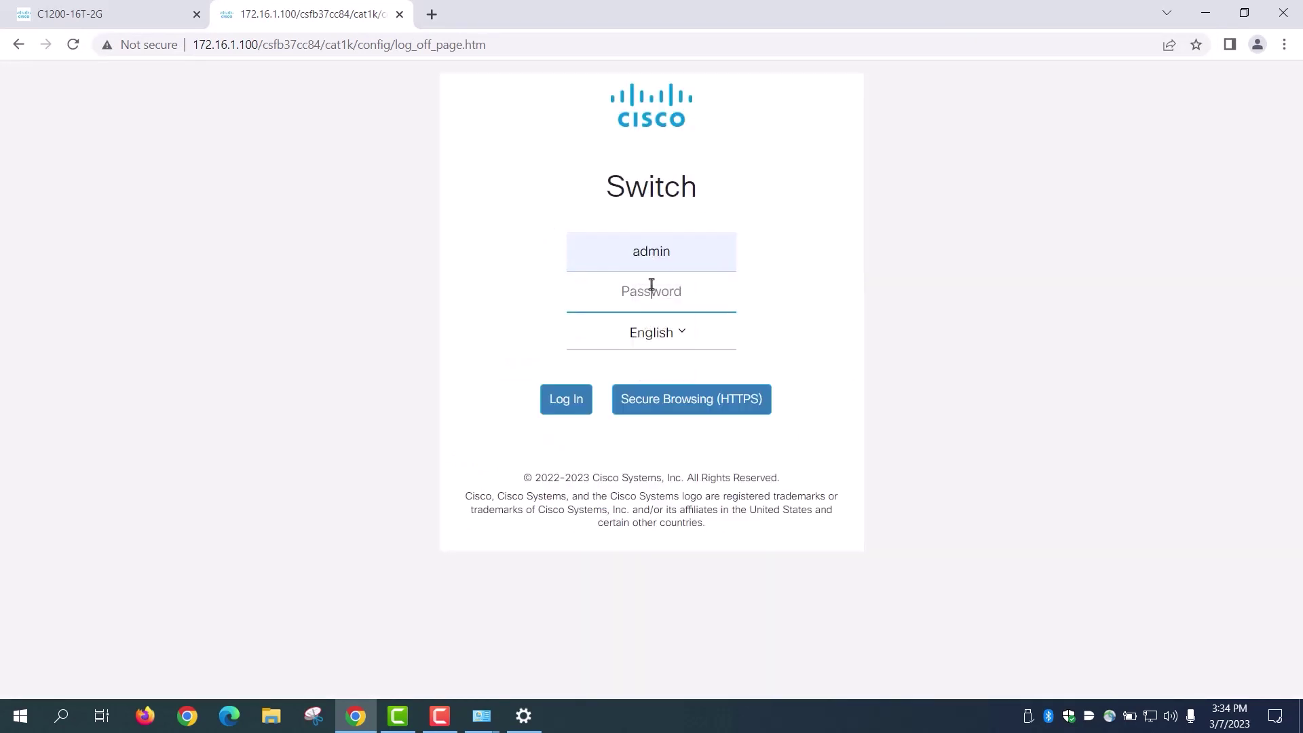
click(651, 289)
key(Return)
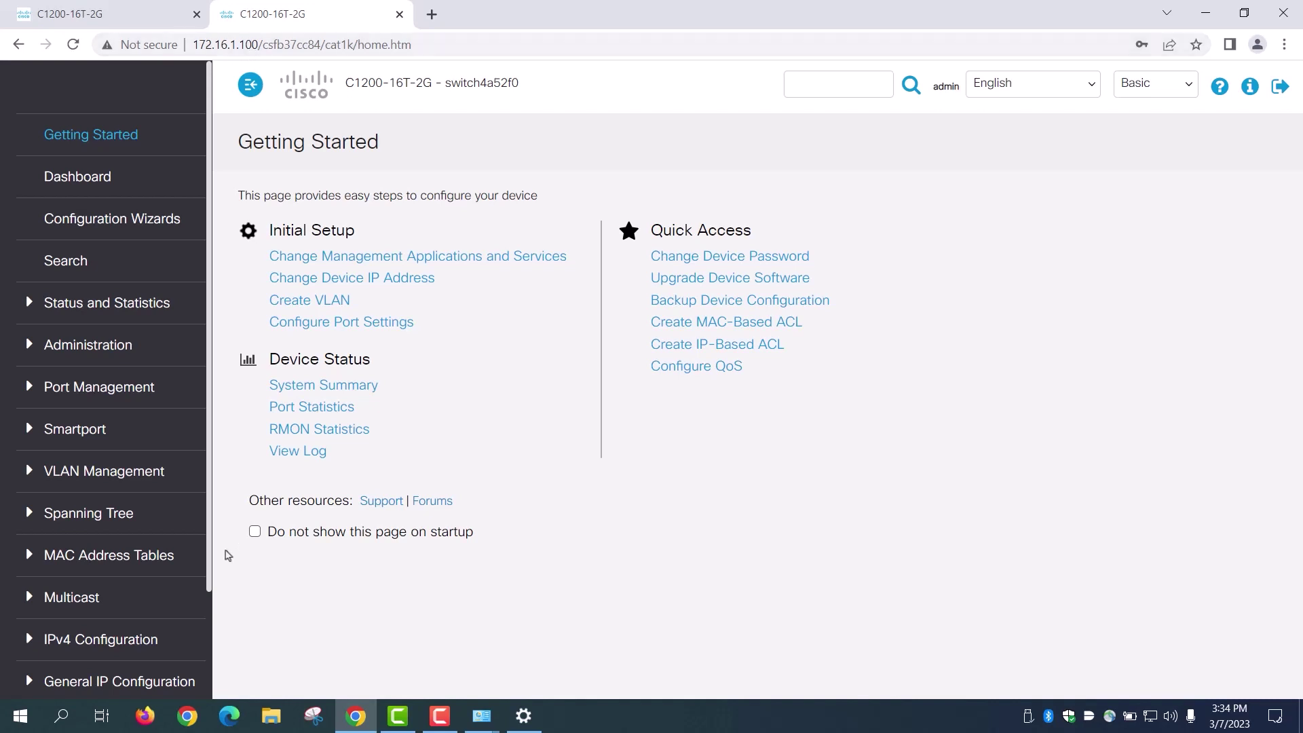
click(19, 717)
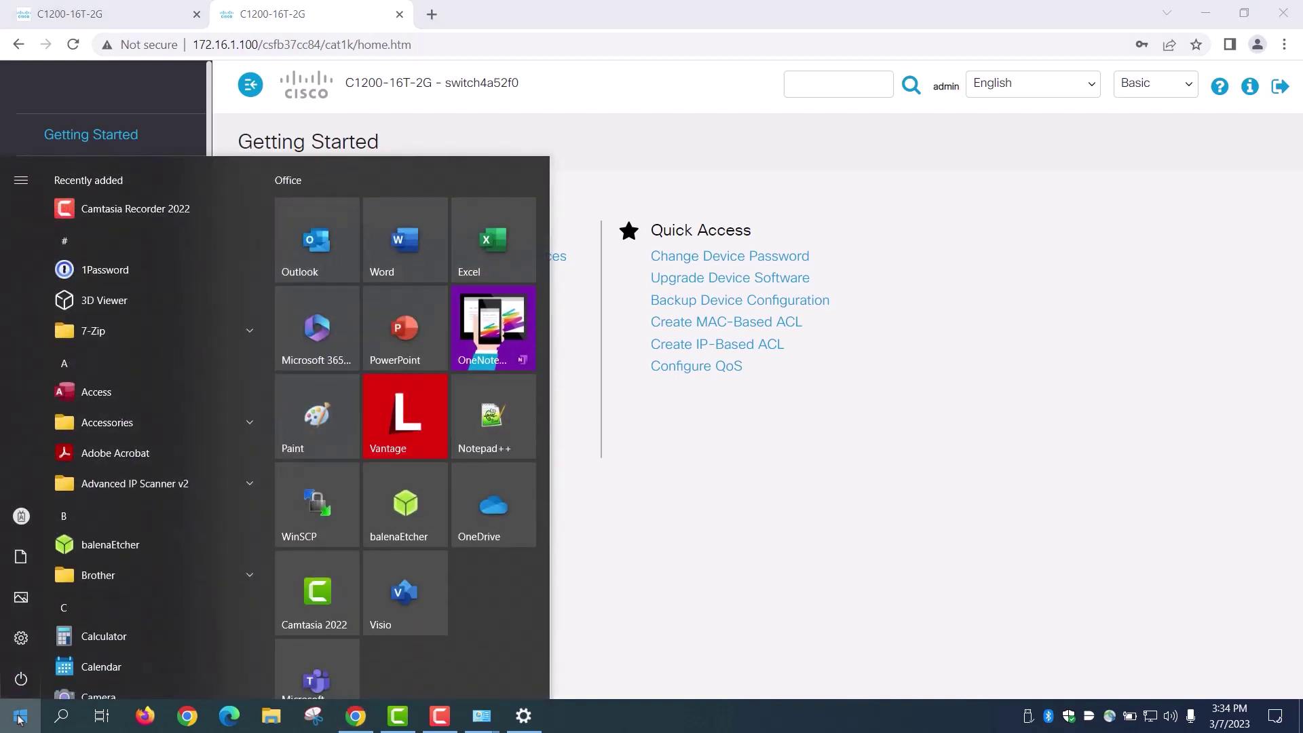
Step: Launch PuTTY, SSH to 172.16.1.100, accept the host key, and log in as admin with the password
text(putty)
key(Return)
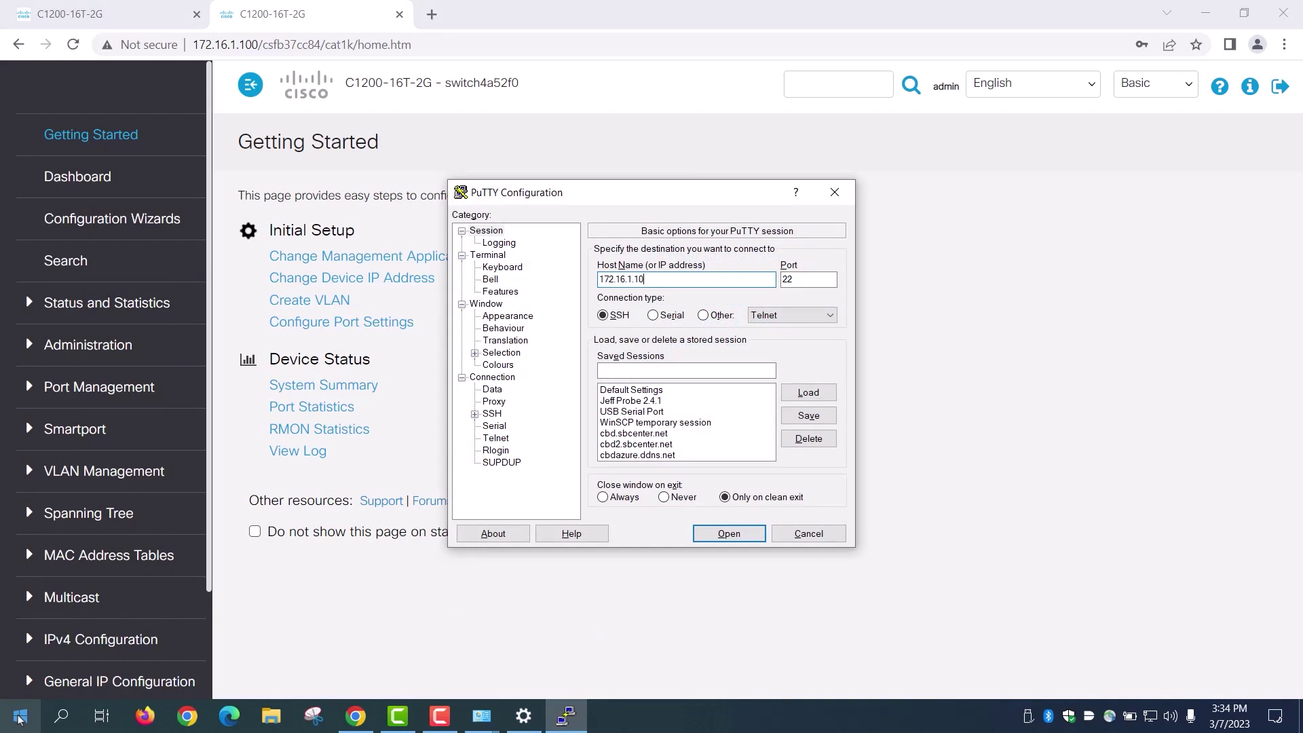
key(Return)
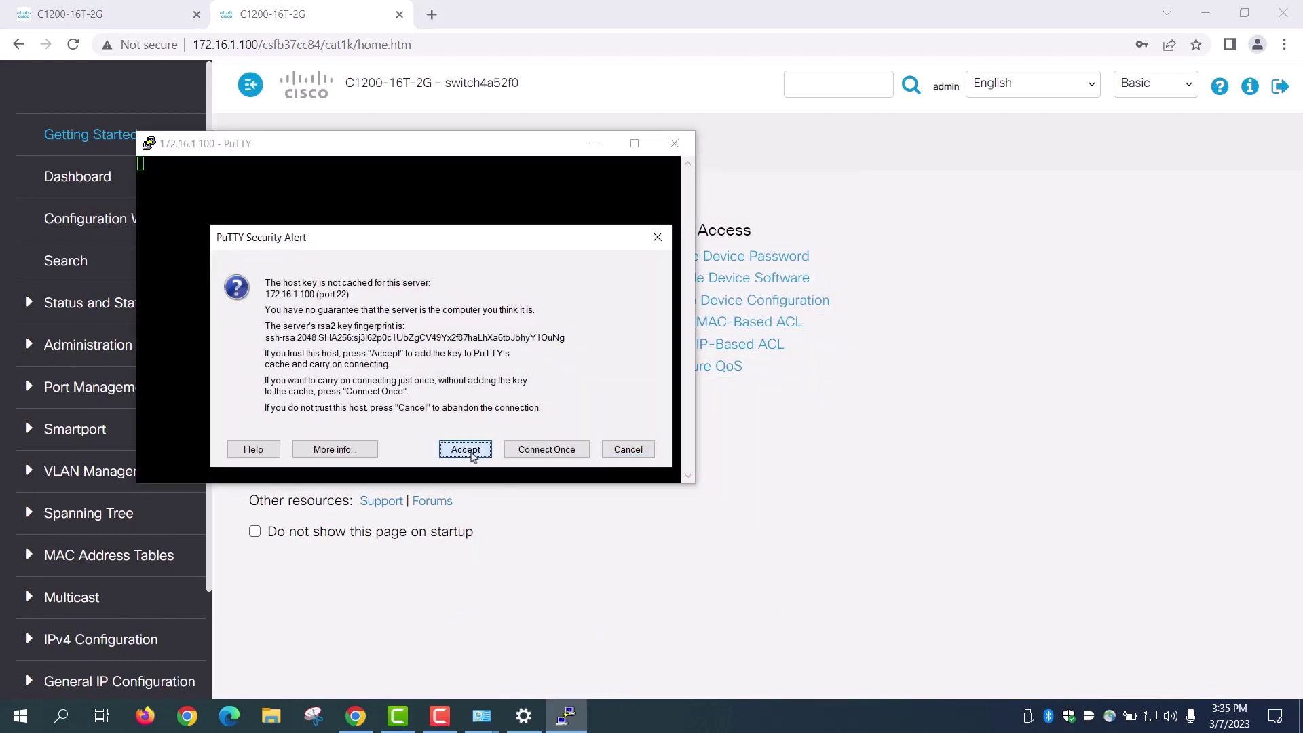
click(469, 453)
key(Return)
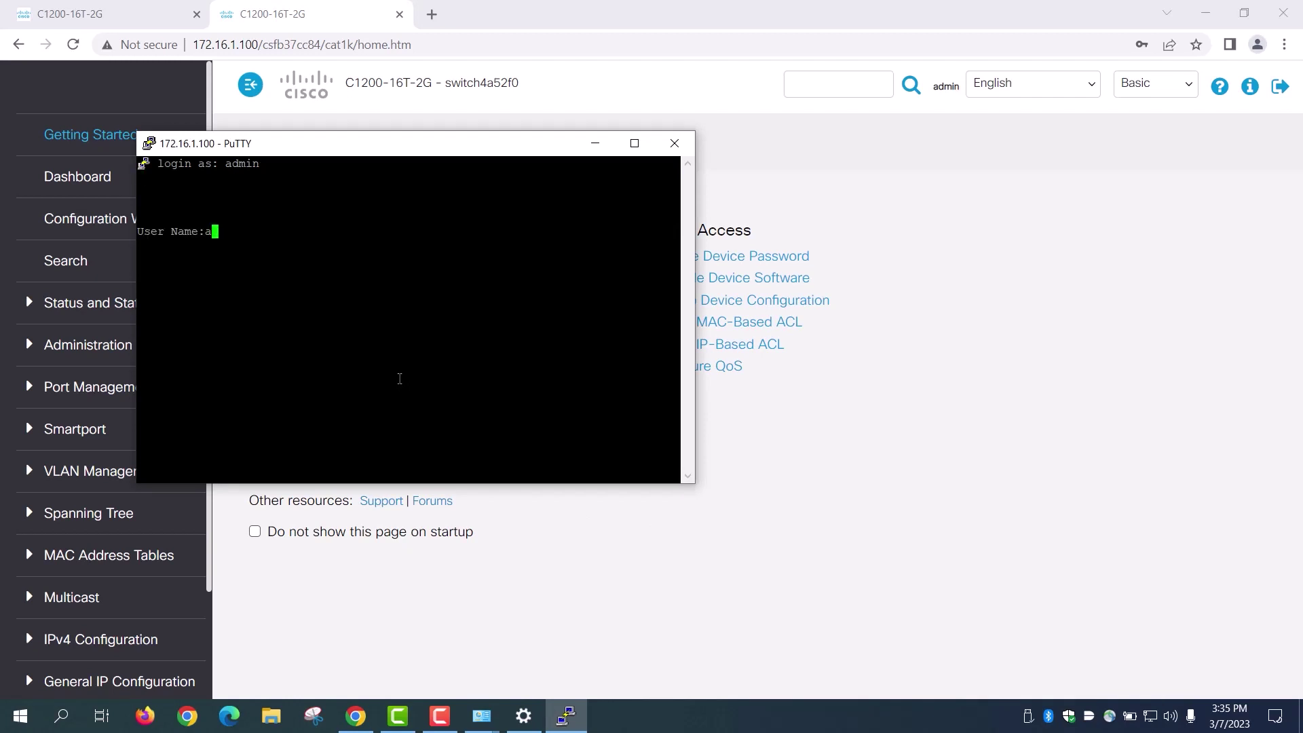
key(Return)
text(********)
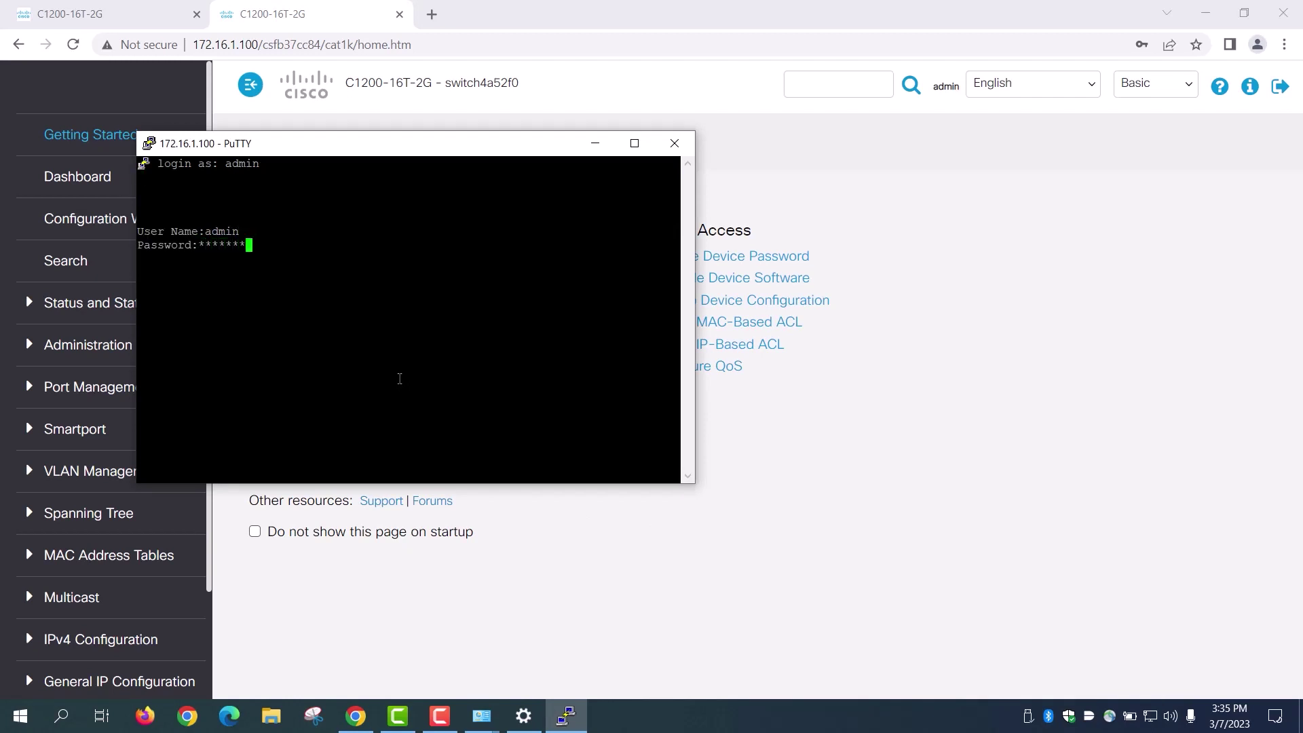